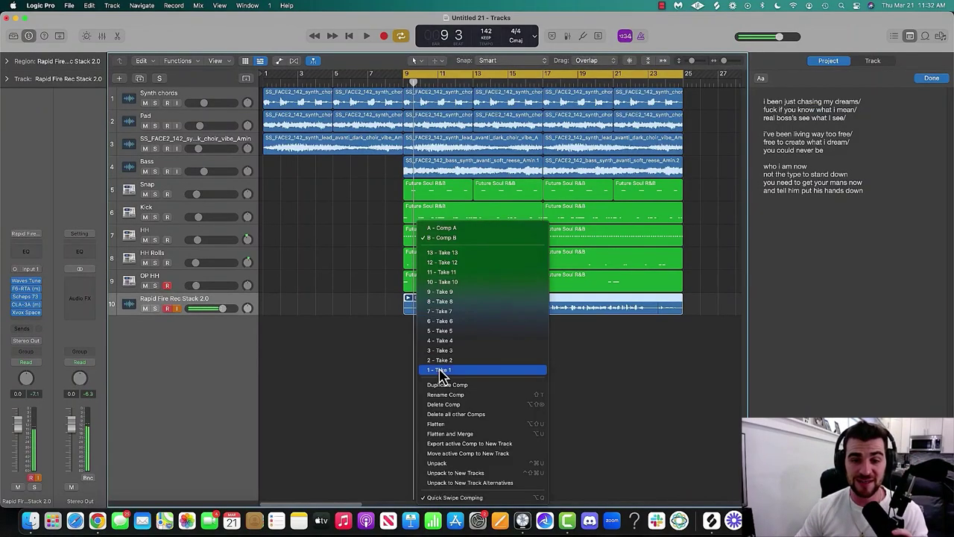
- Audition vocal Take 1 and Take 2, highlighting the lyrics in the project notes
click(440, 370)
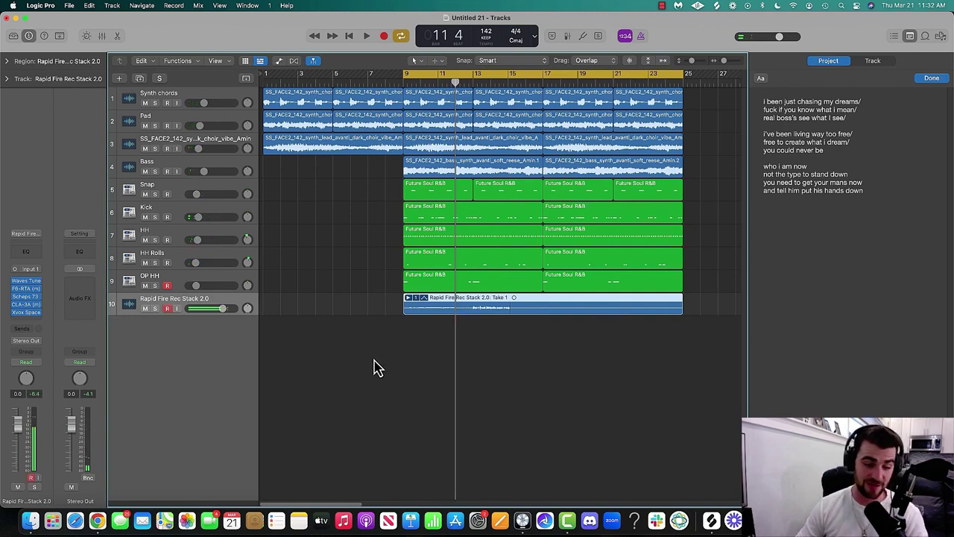
click(419, 302)
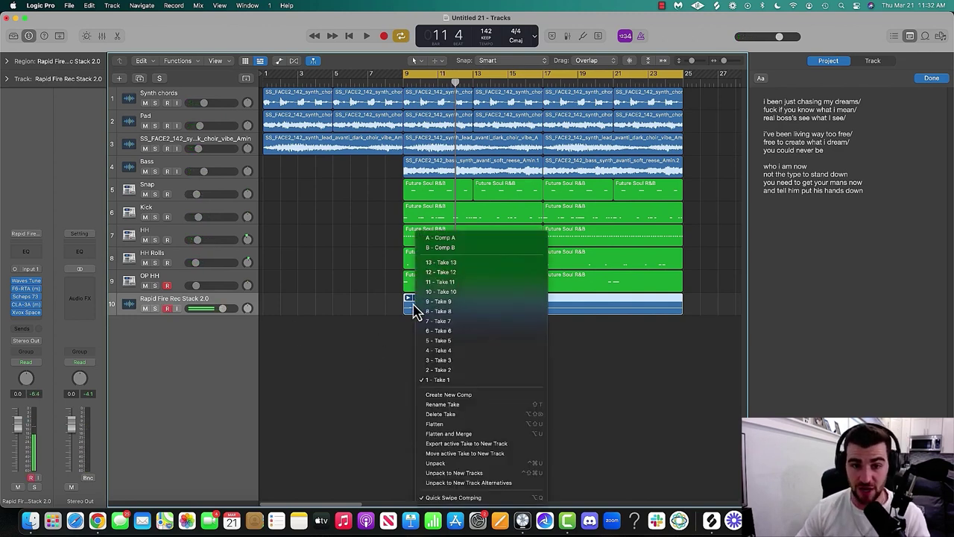
click(447, 371)
key(space)
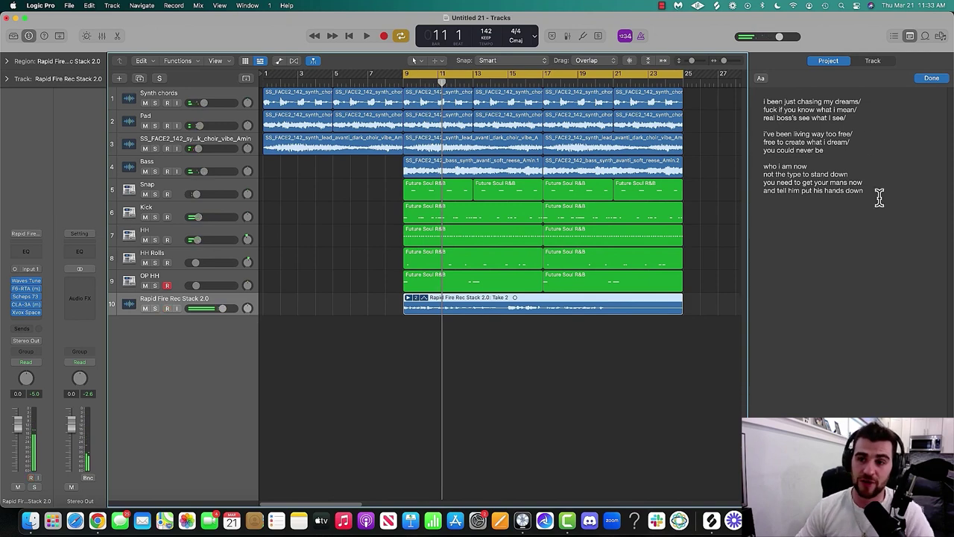
drag(880, 198, 766, 103)
click(772, 108)
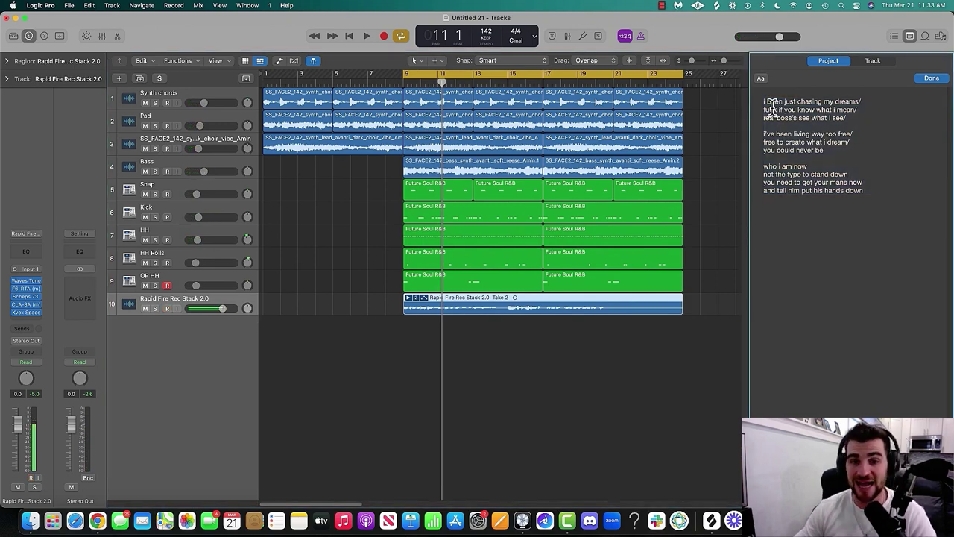
- Audition Take 3, then make Take 13 the active vocal take
click(414, 298)
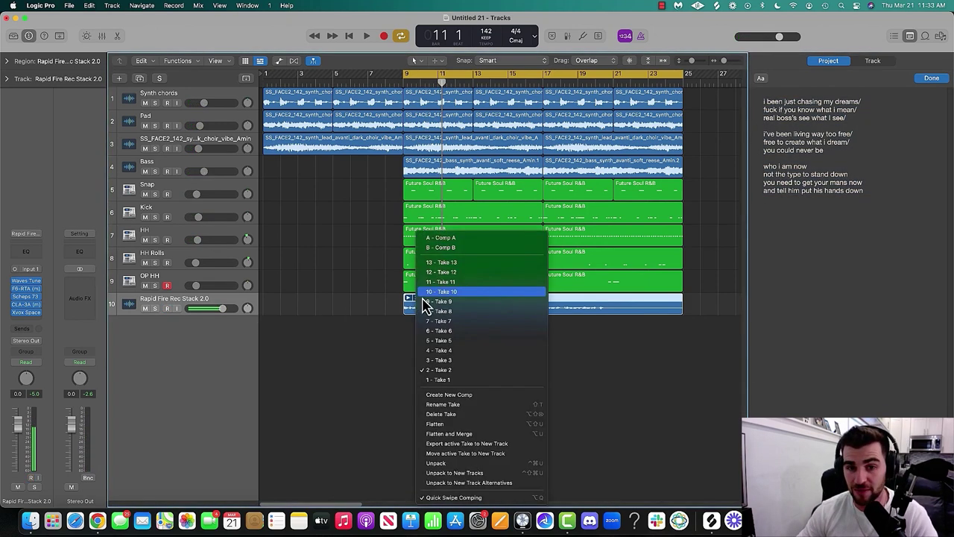
click(440, 361)
key(space)
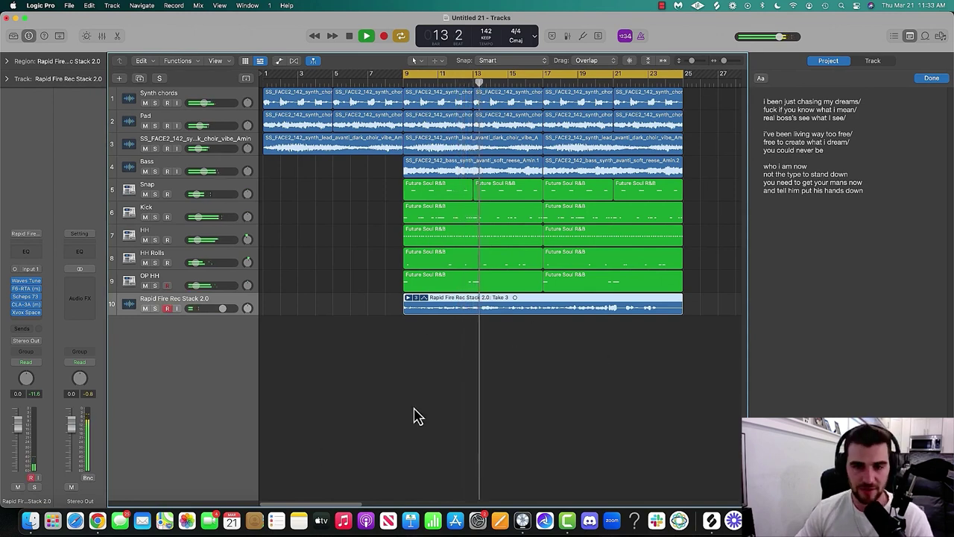
key(space)
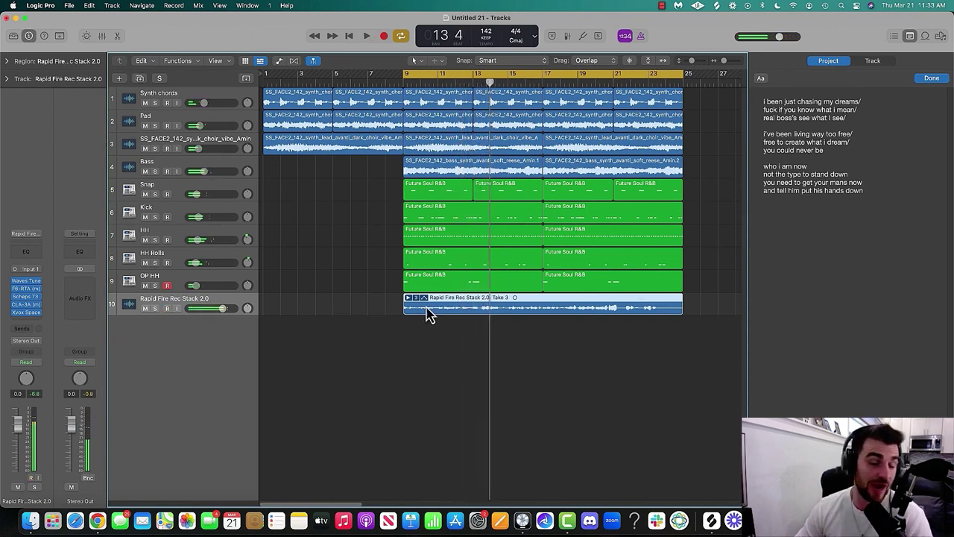
click(417, 300)
click(436, 270)
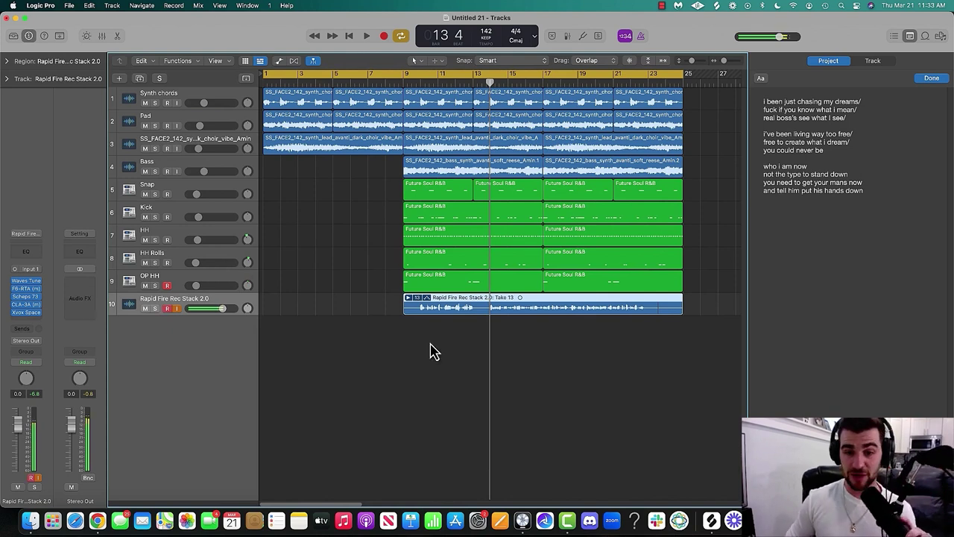
drag(30, 281, 26, 313)
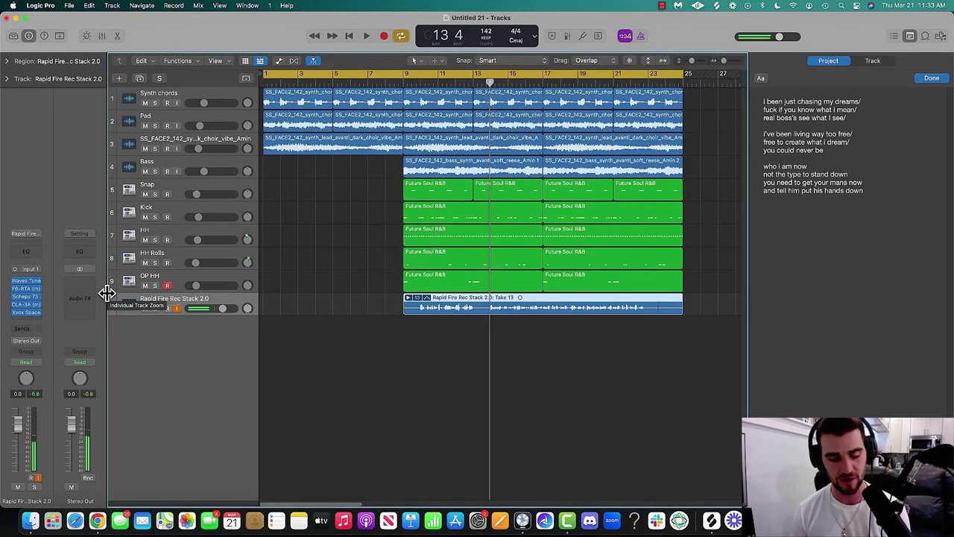
- Record a new vocal pass over bars 9–25 so Take 18 becomes the active take
key(r)
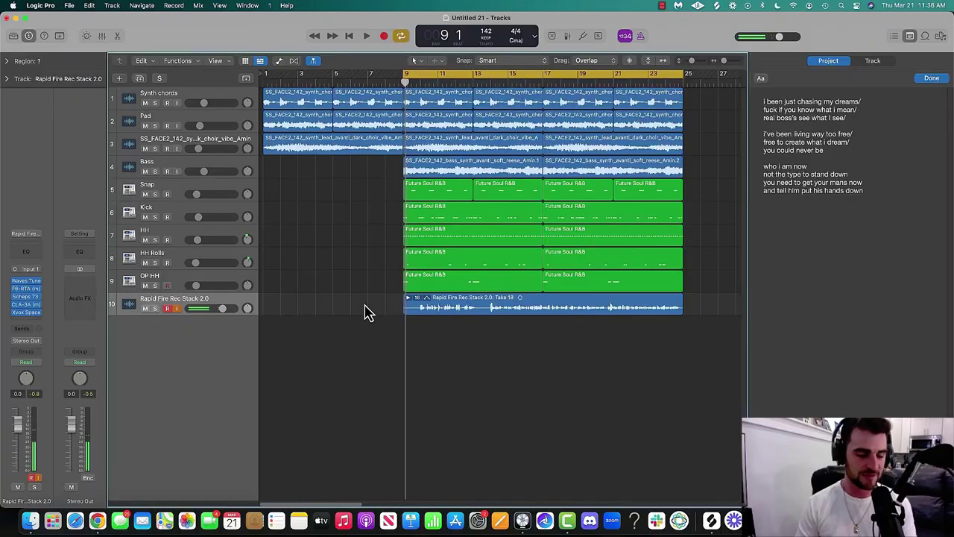
key(space)
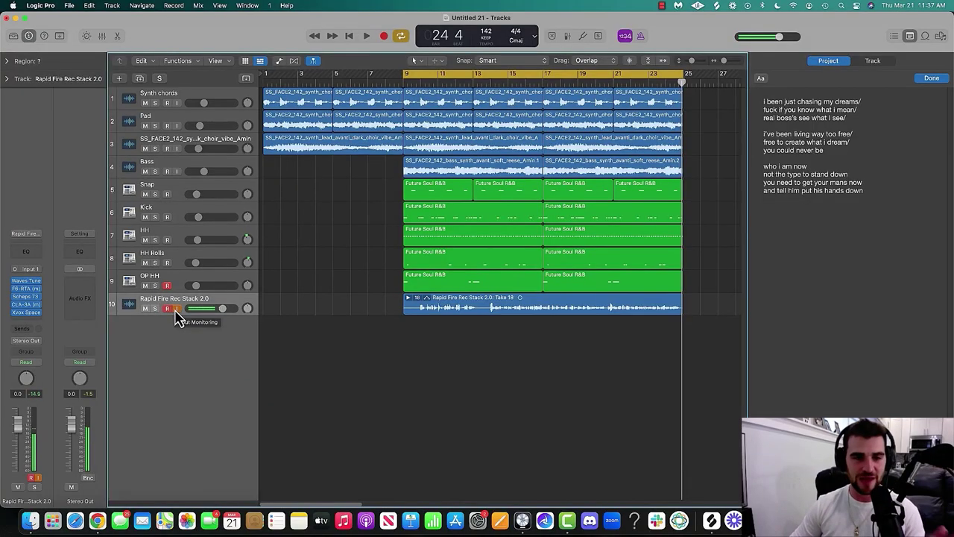
- Solo track 10's vocal and loop bars 15–19, playing Take 18 over the cycle
key(space)
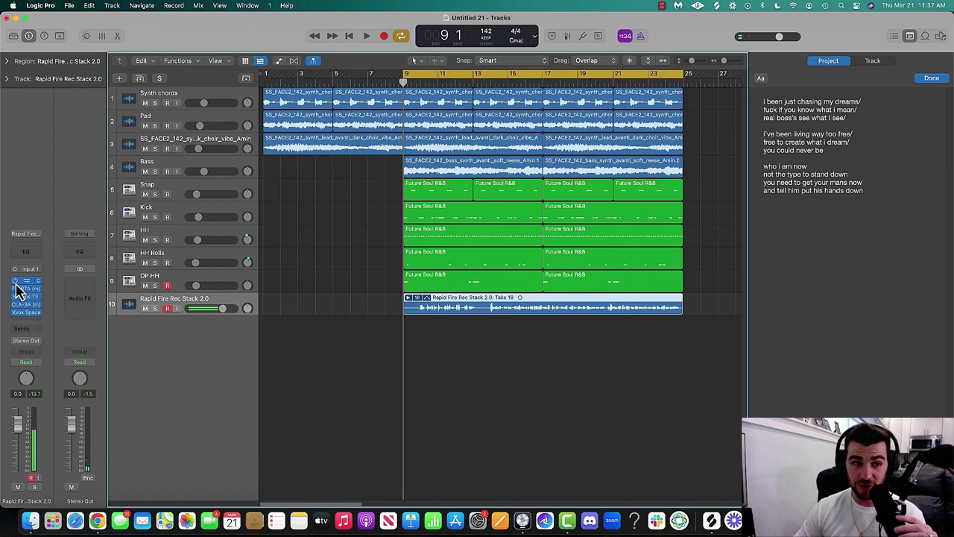
click(155, 307)
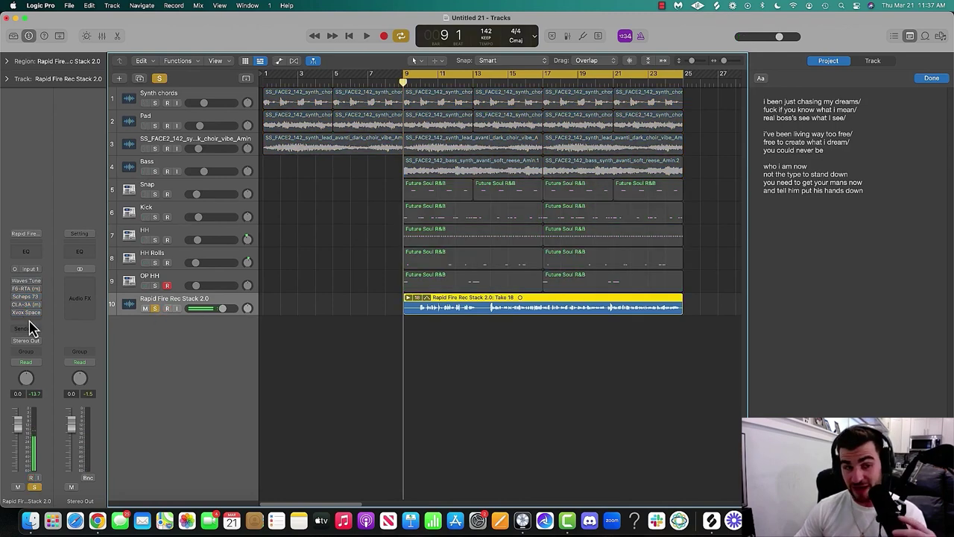
key(space)
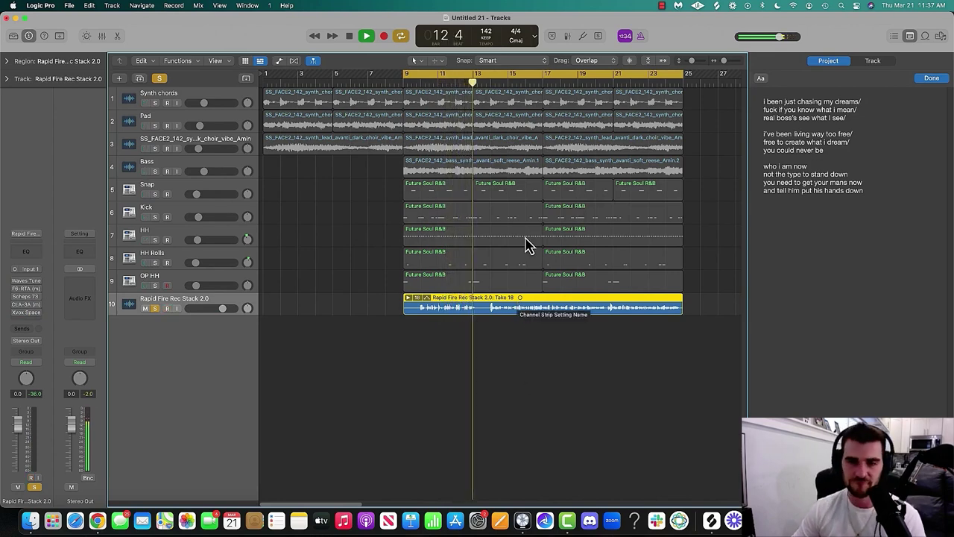
key(space)
drag(406, 78, 524, 77)
key(space)
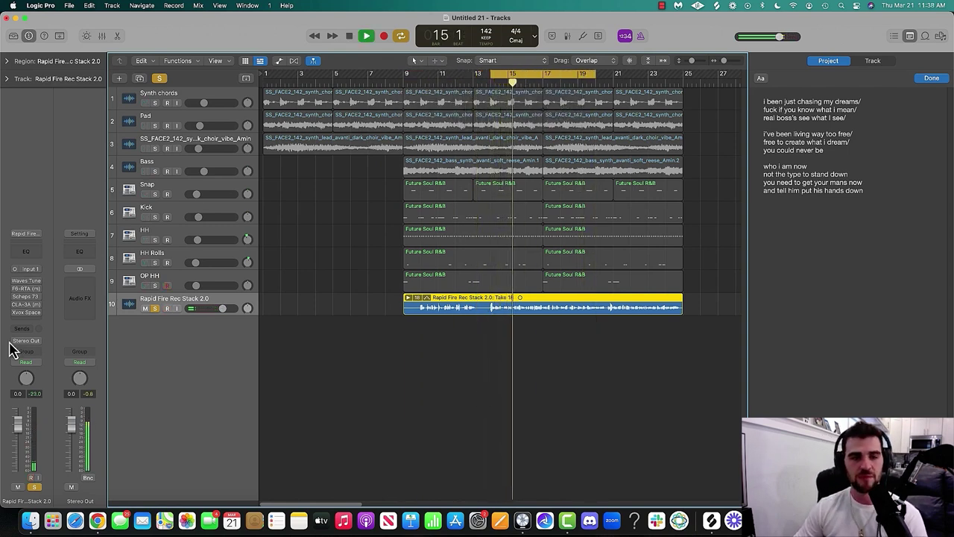
key(space)
key(space)
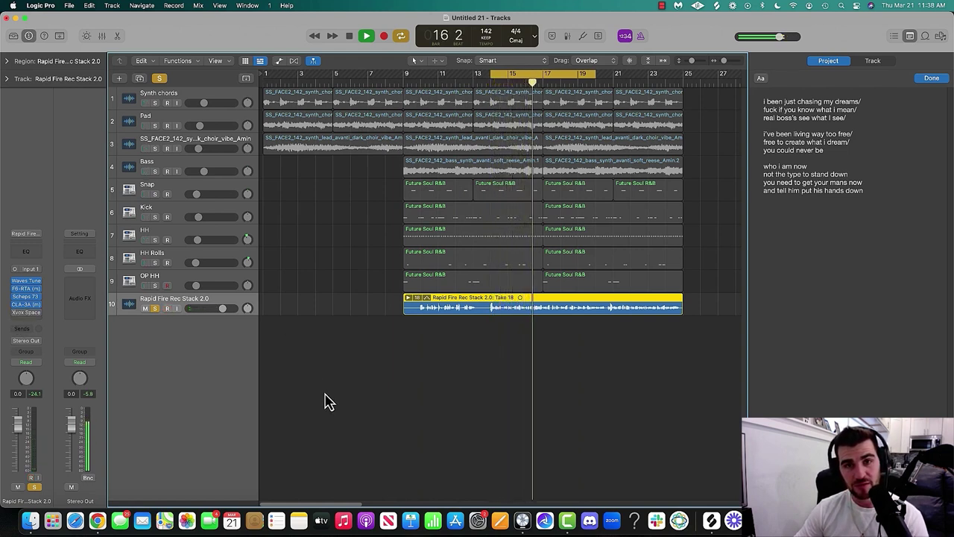
key(space)
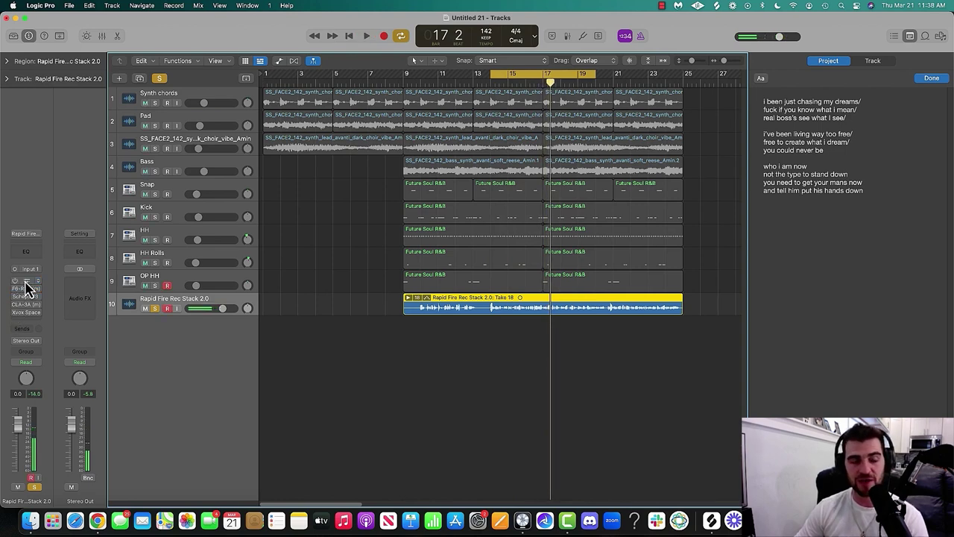
- Enable Waves Tune Real-Time on the vocal and audition it over the loop
click(25, 281)
key(space)
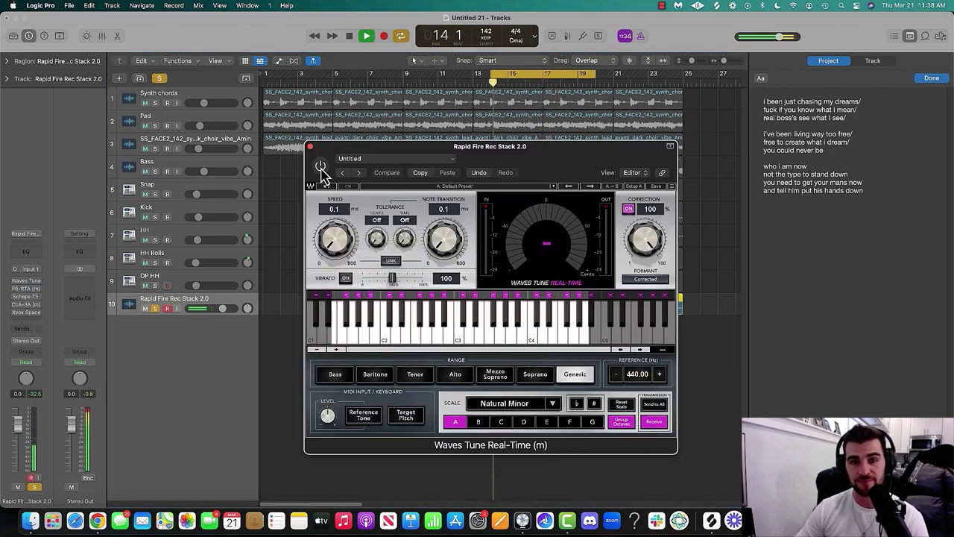
click(319, 165)
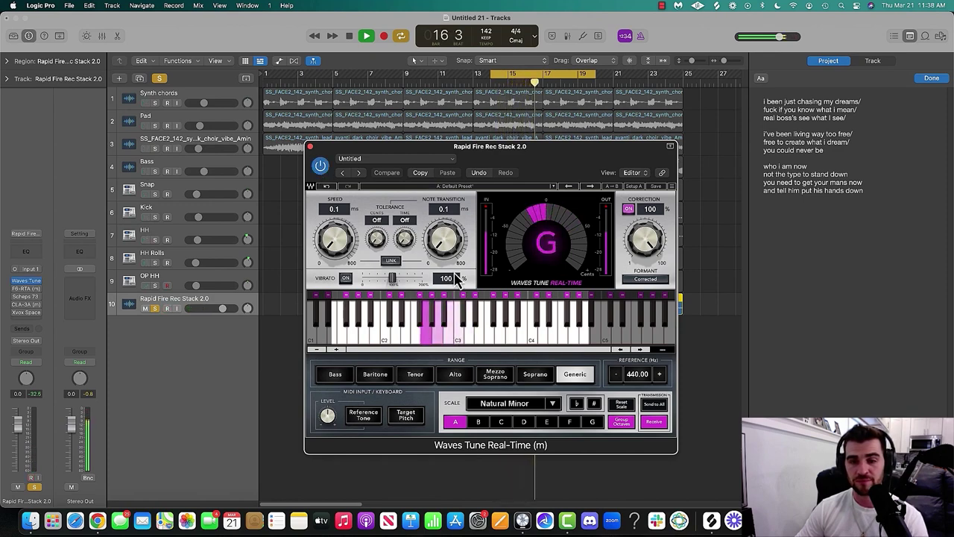
key(space)
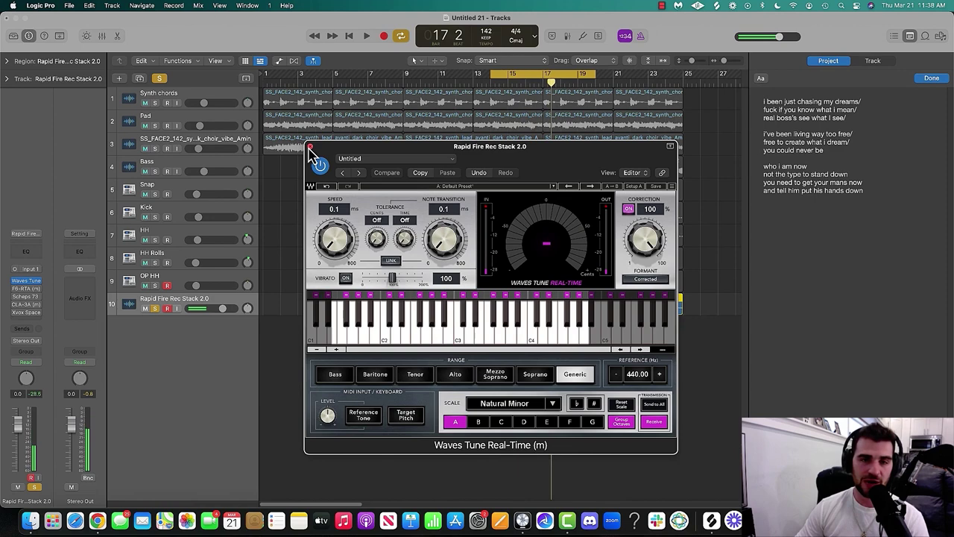
click(310, 147)
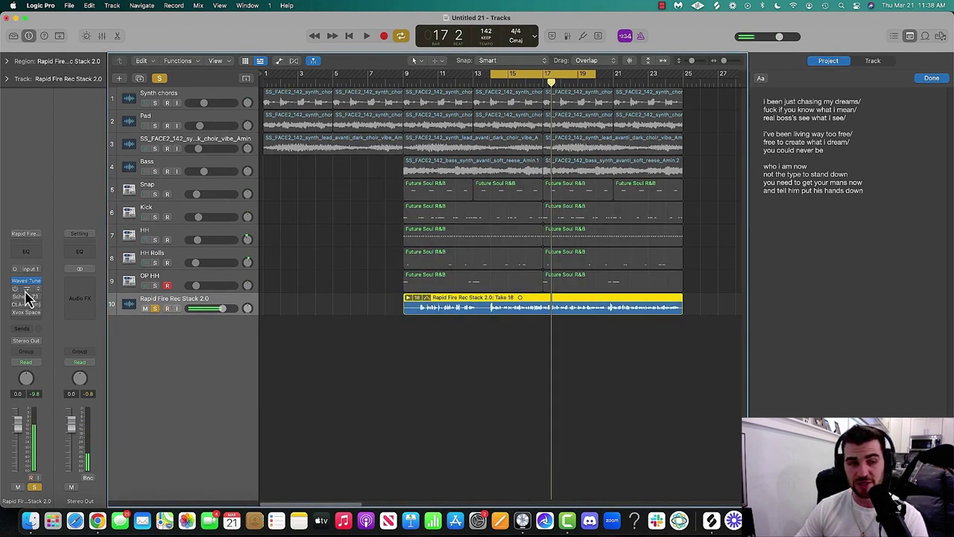
- Turn on the F6-RTA equaliser and inspect EQ bands 1, 3, 5 and the low-cut filter
click(26, 289)
key(space)
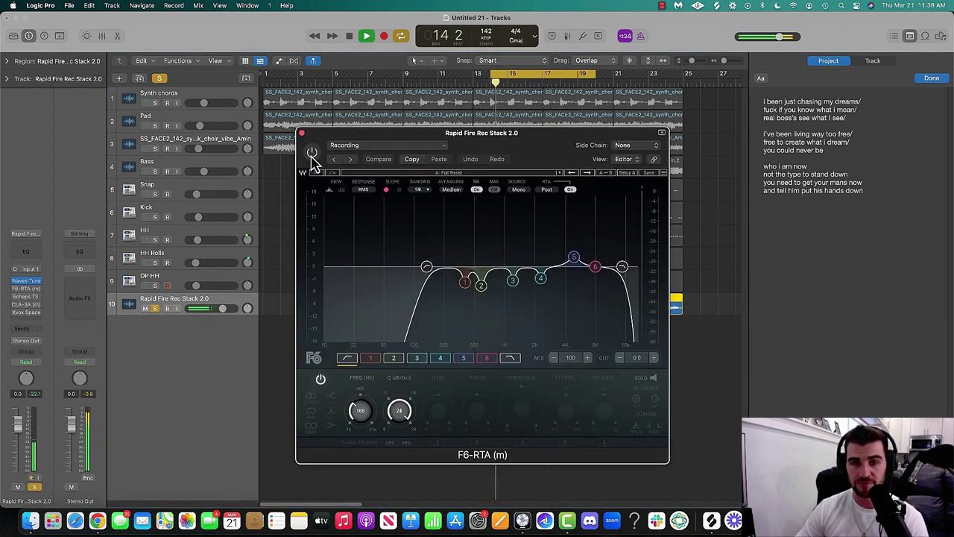
click(312, 154)
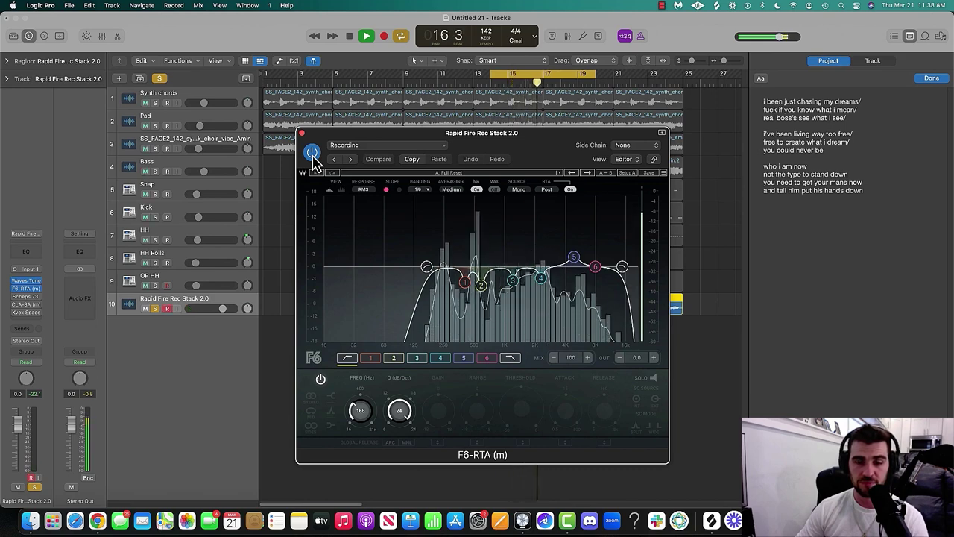
click(464, 282)
key(space)
click(513, 280)
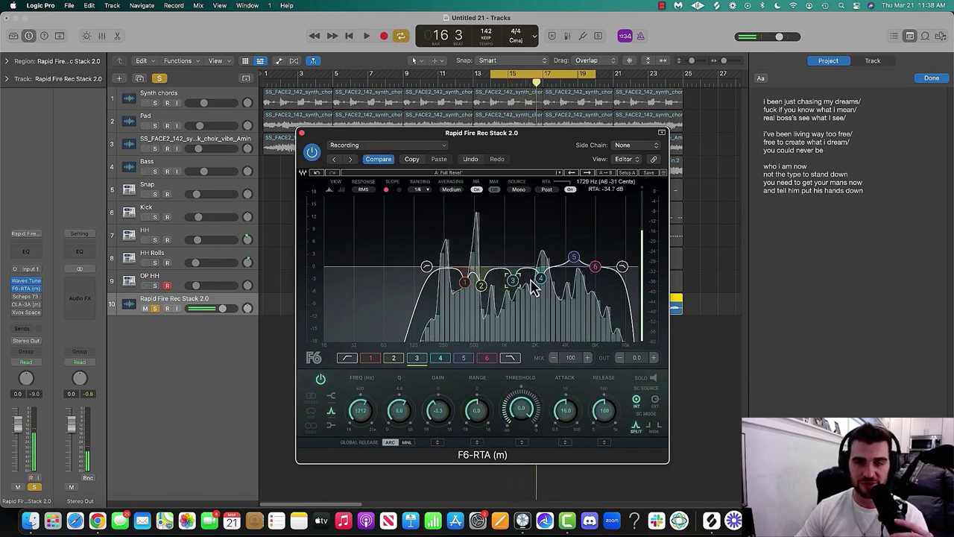
click(573, 258)
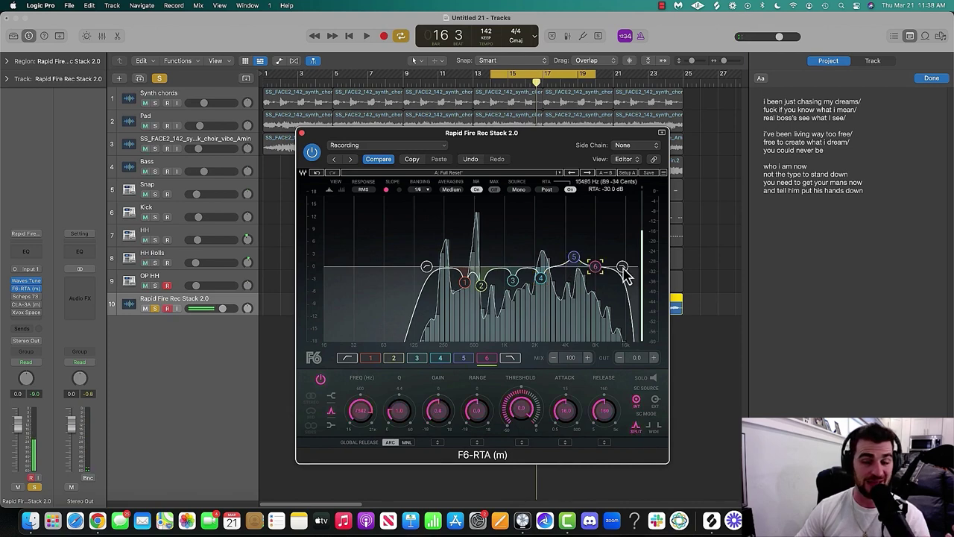
click(465, 283)
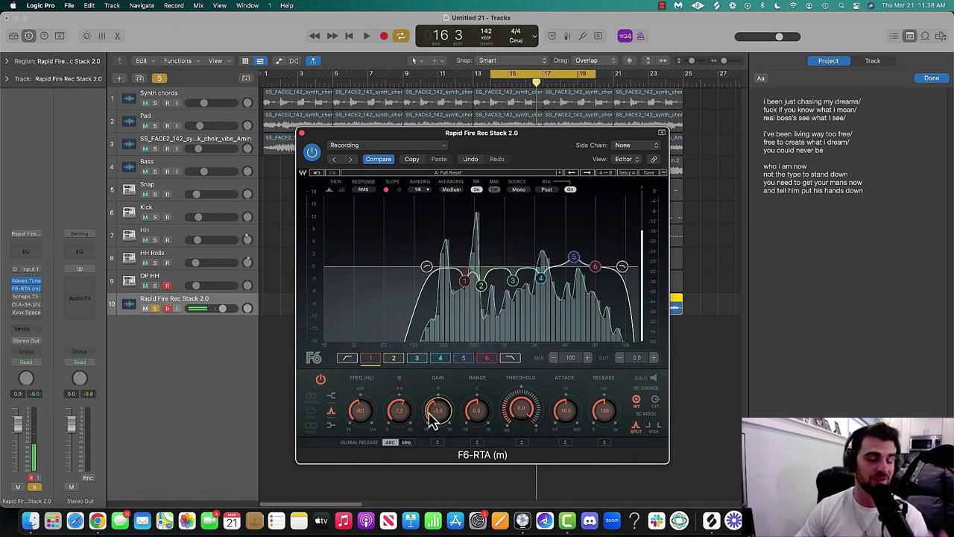
click(426, 267)
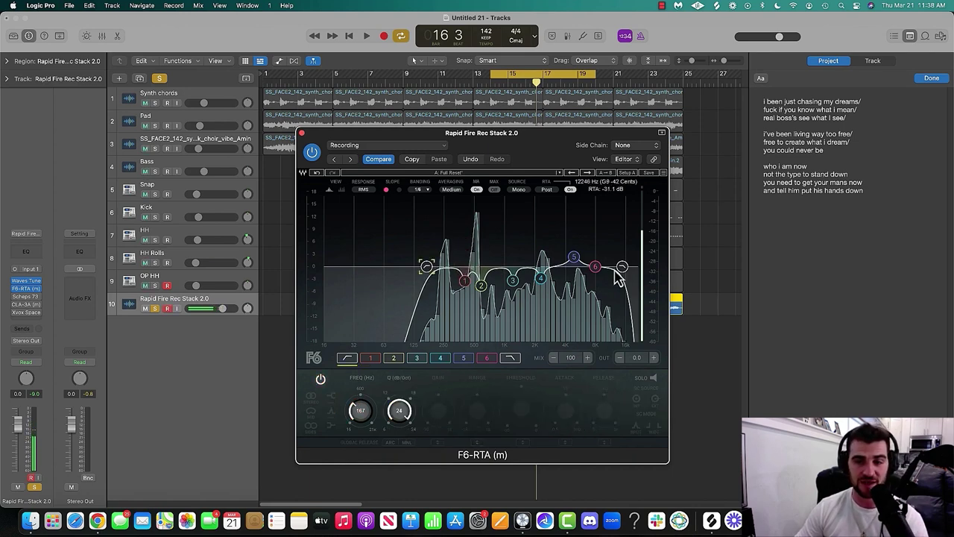
click(301, 132)
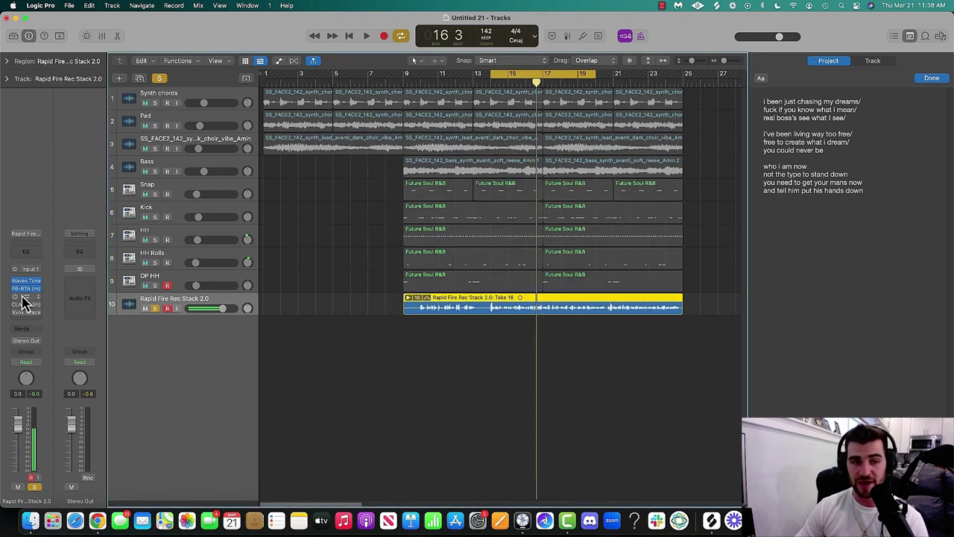
- Tweak the Scheps 73 HIGH, MID and LOW EQ knobs while the chorus loops
click(26, 296)
drag(314, 141, 195, 122)
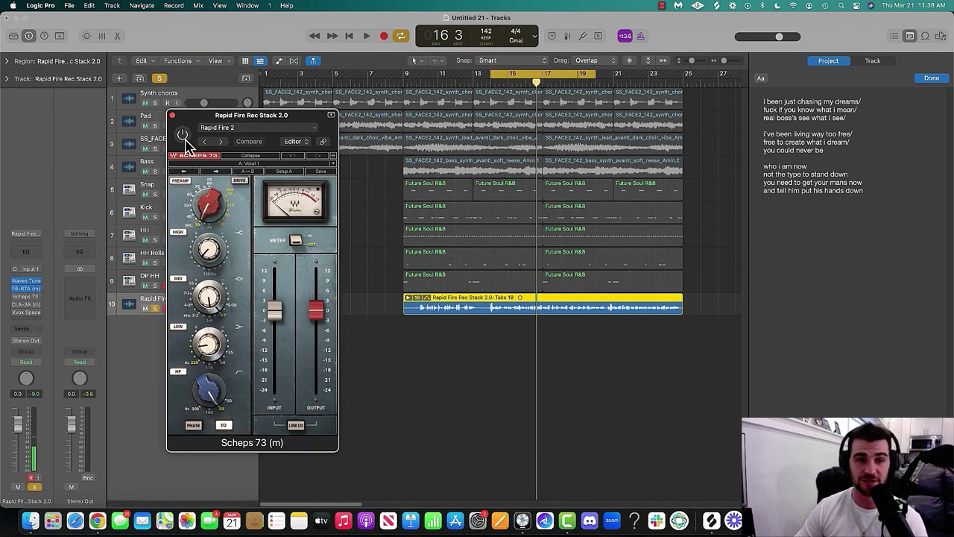
key(space)
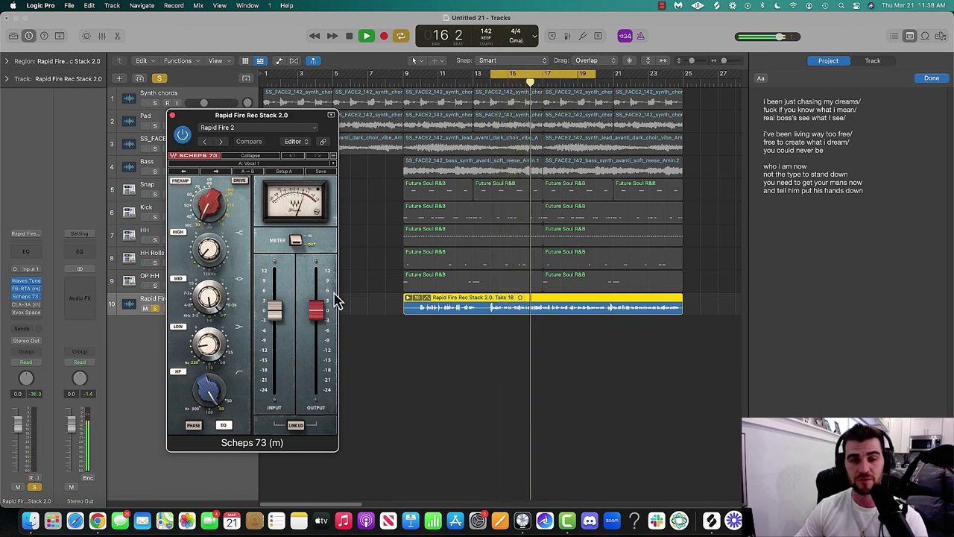
key(space)
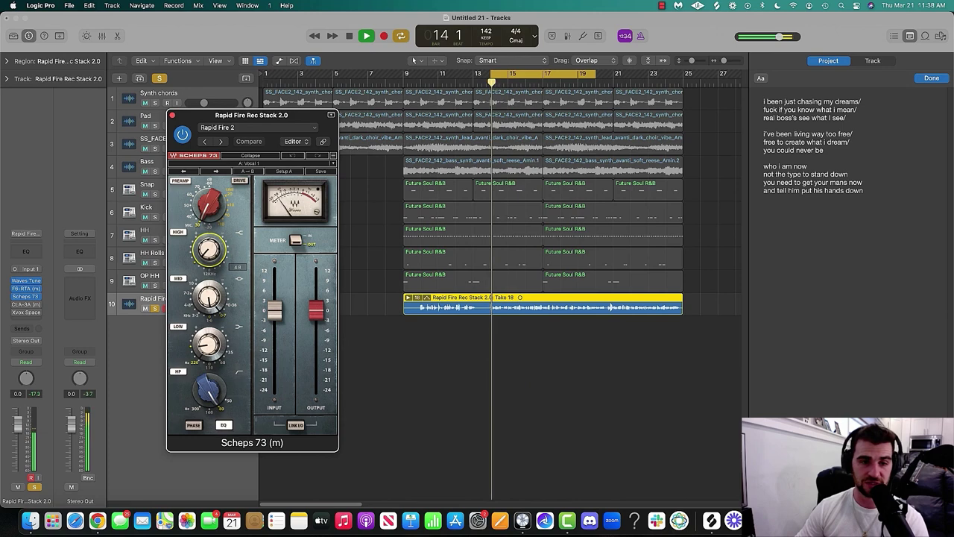
drag(210, 249, 209, 257)
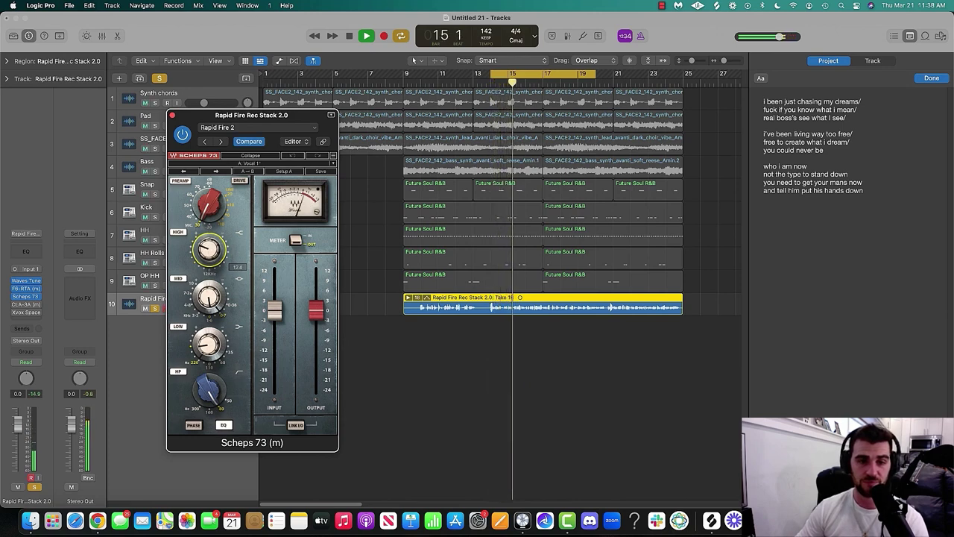
drag(210, 296, 210, 292)
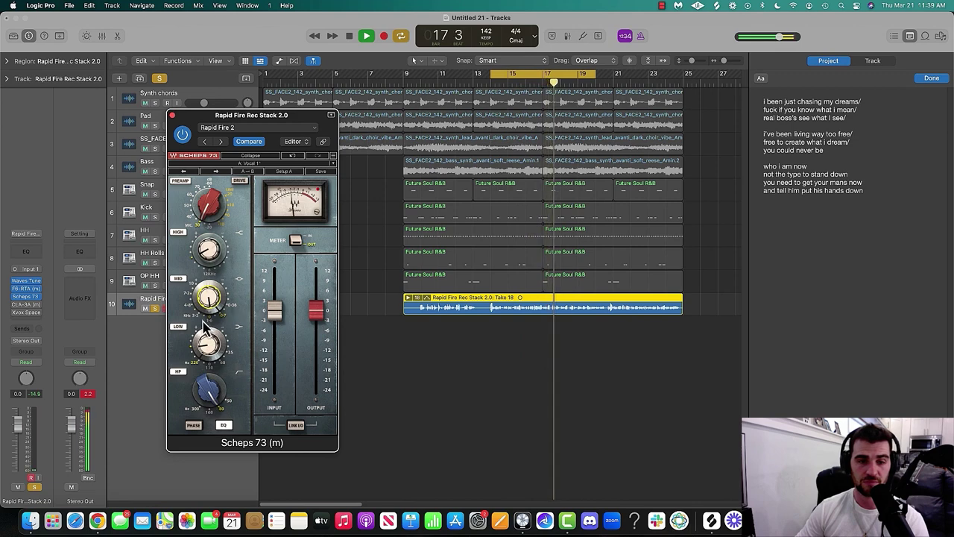
drag(208, 343, 209, 340)
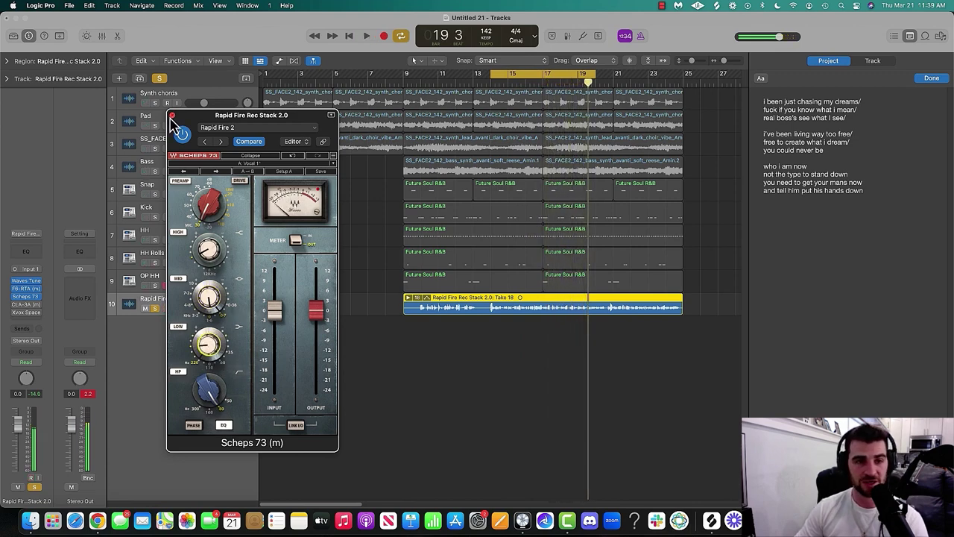
- Compare the CLA-3A compressor on and off, leave it on, and raise its gain slightly
click(172, 115)
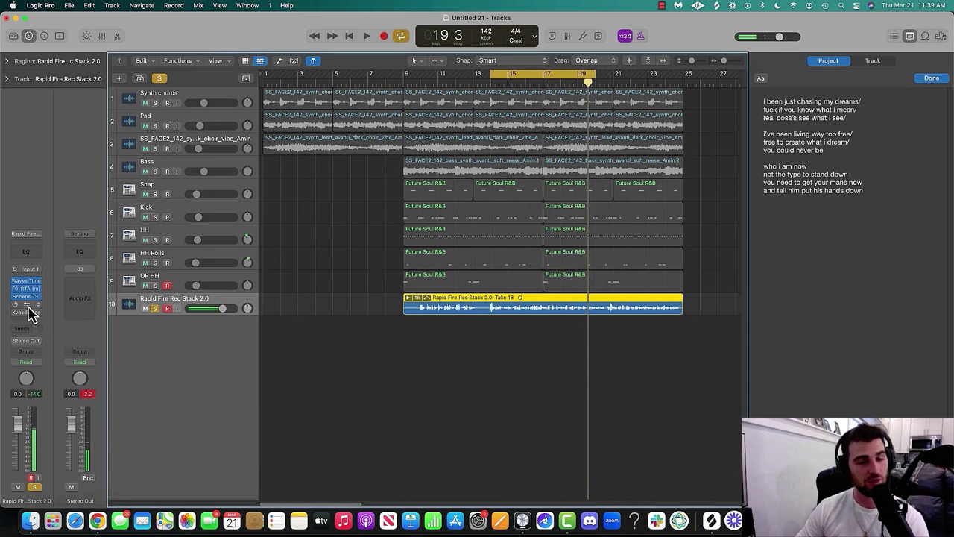
click(26, 304)
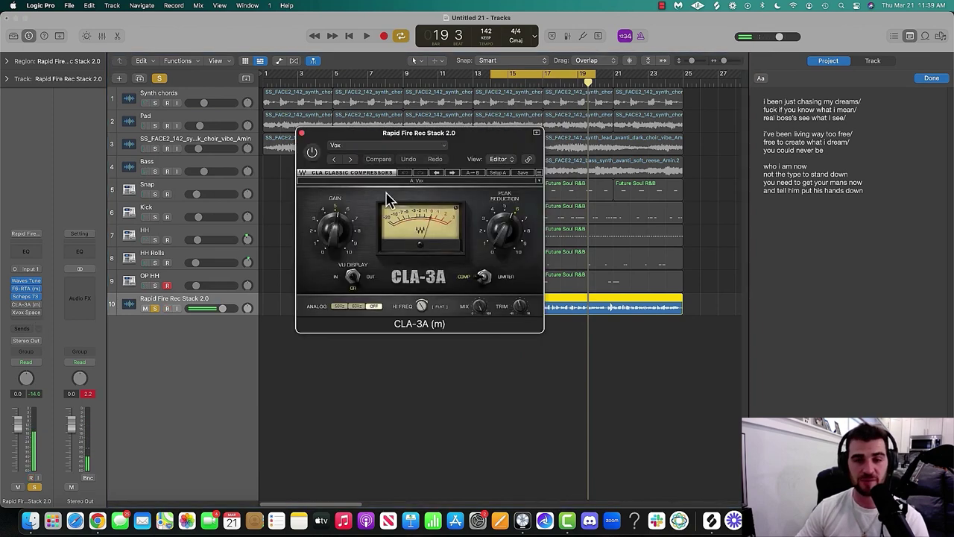
click(311, 154)
click(311, 154)
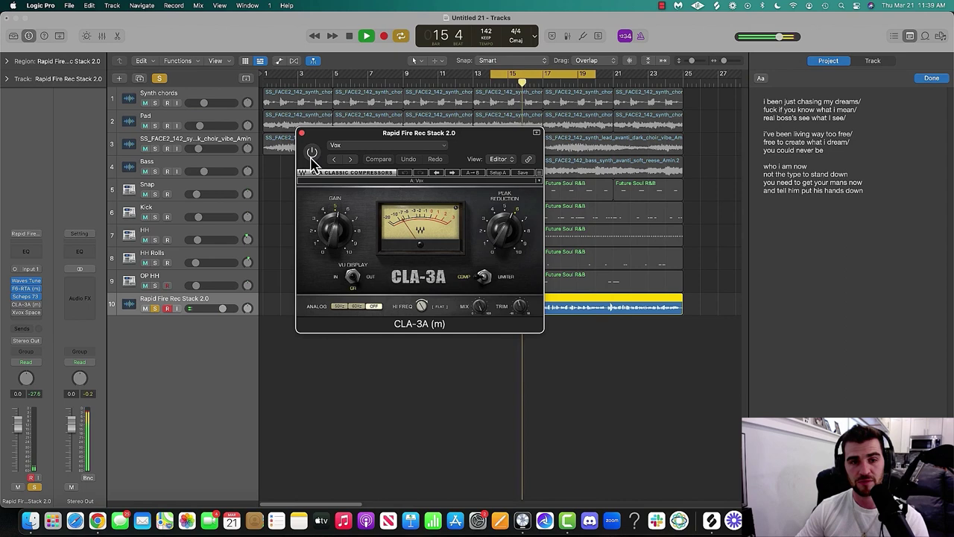
click(312, 154)
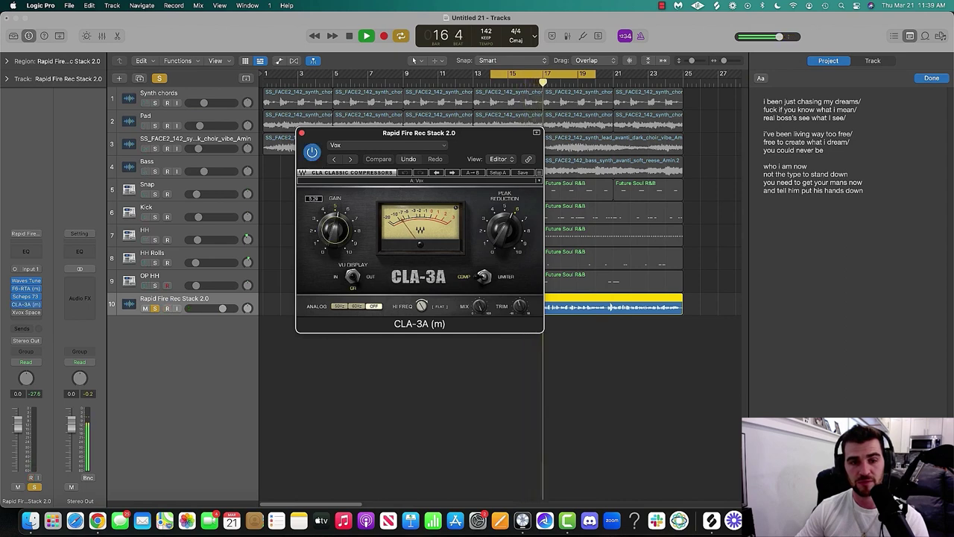
drag(334, 243, 333, 235)
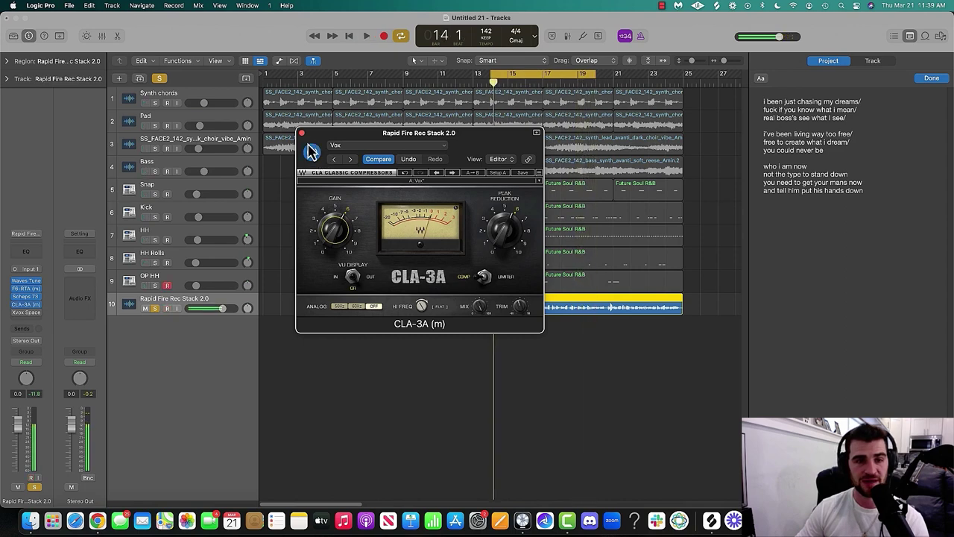
click(303, 133)
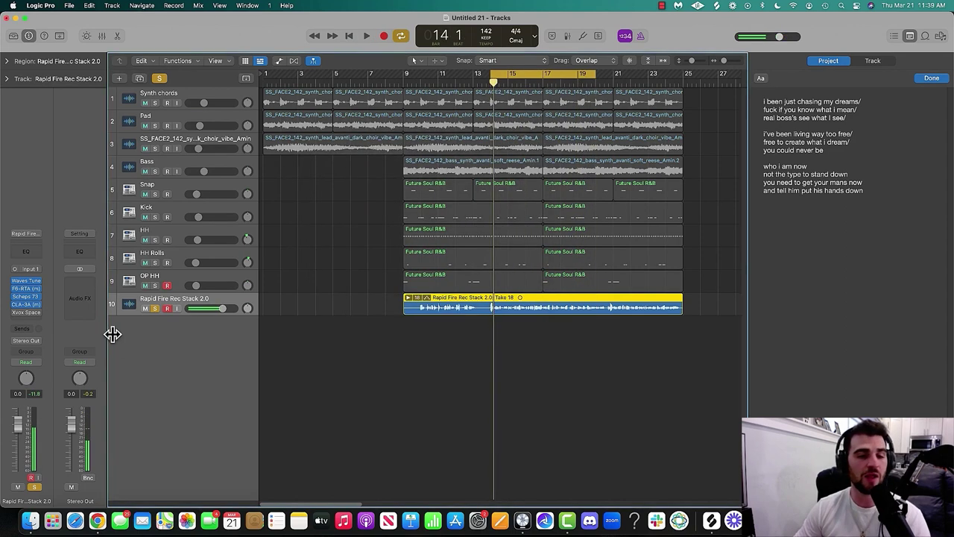
- Switch on the Xvox Space reverb/delay during chorus playback
click(49, 312)
key(space)
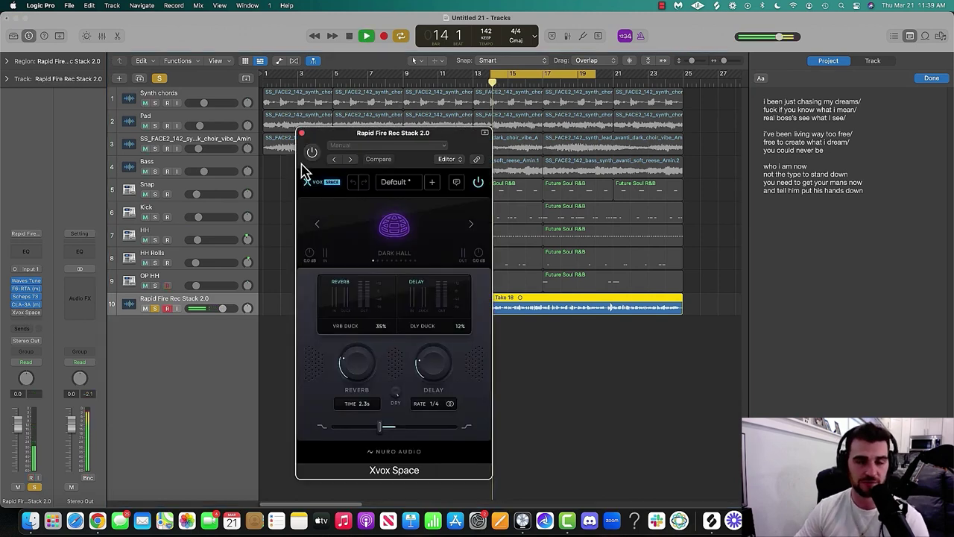
click(312, 155)
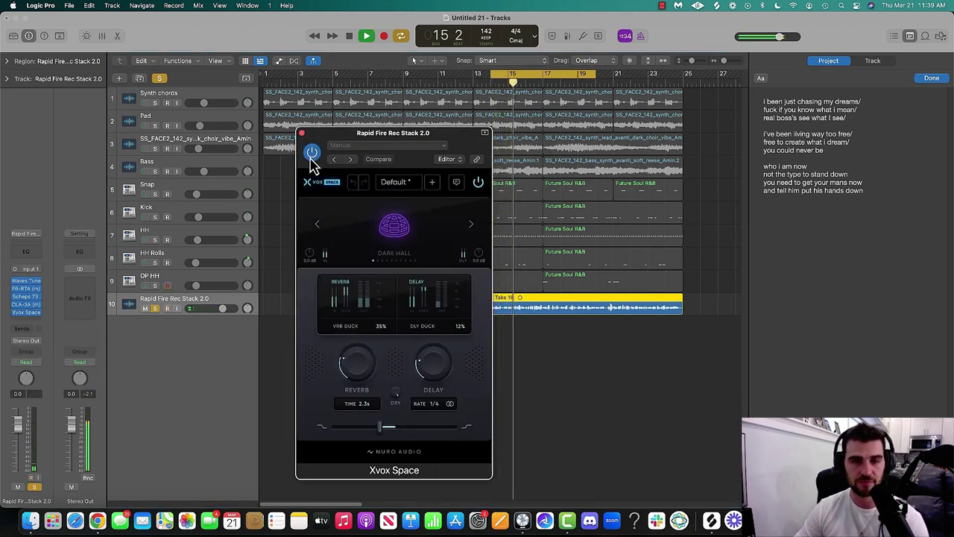
- Close Xvox Space, unsolo the vocal, and set the cycle from bar 9 to about bar 25
click(301, 133)
key(space)
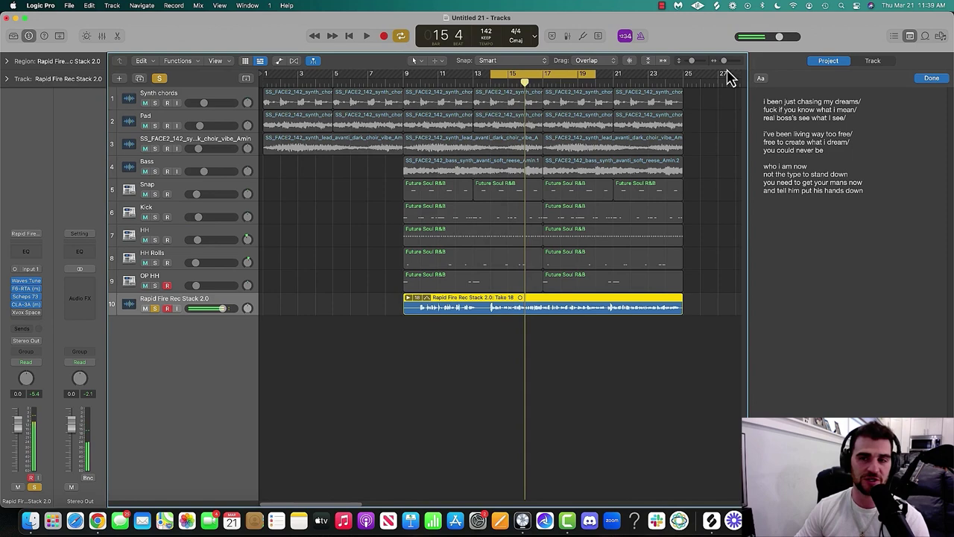
click(158, 79)
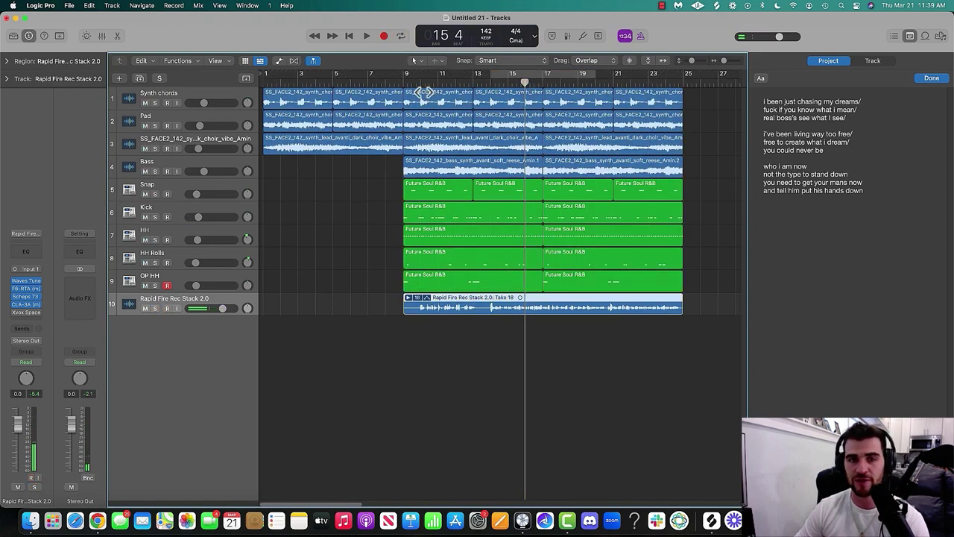
drag(406, 74, 727, 70)
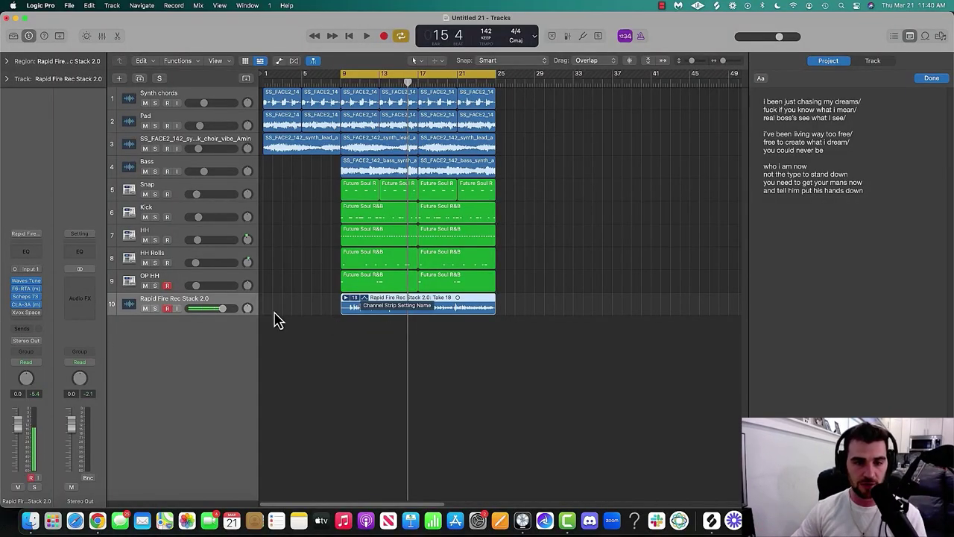
- Look through the take folder's takes and options, keeping Take 18 active
click(379, 311)
click(341, 320)
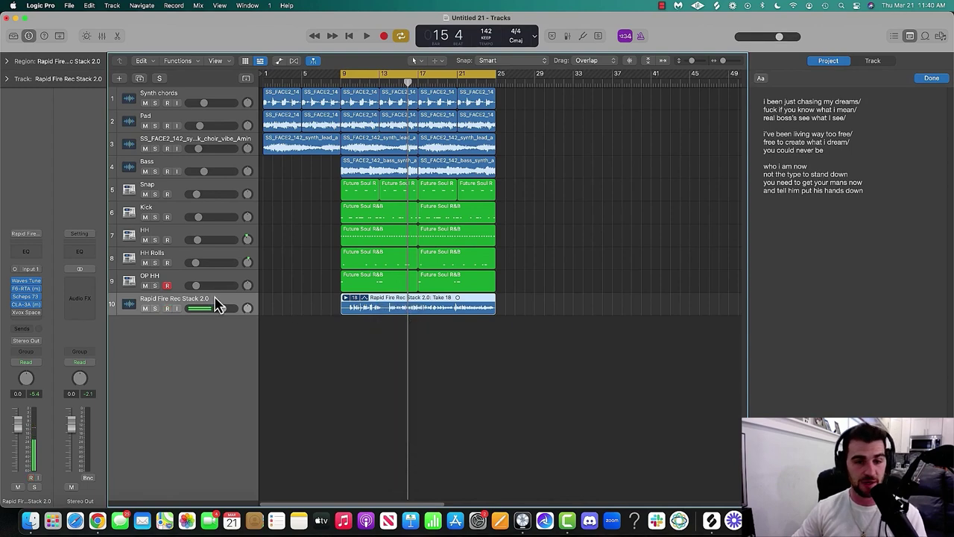
click(394, 306)
click(360, 319)
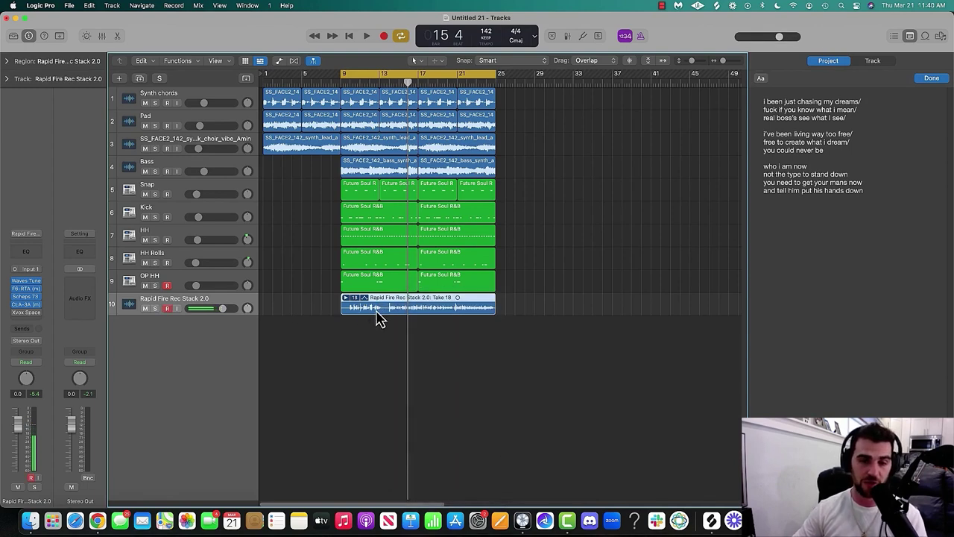
click(379, 313)
click(393, 310)
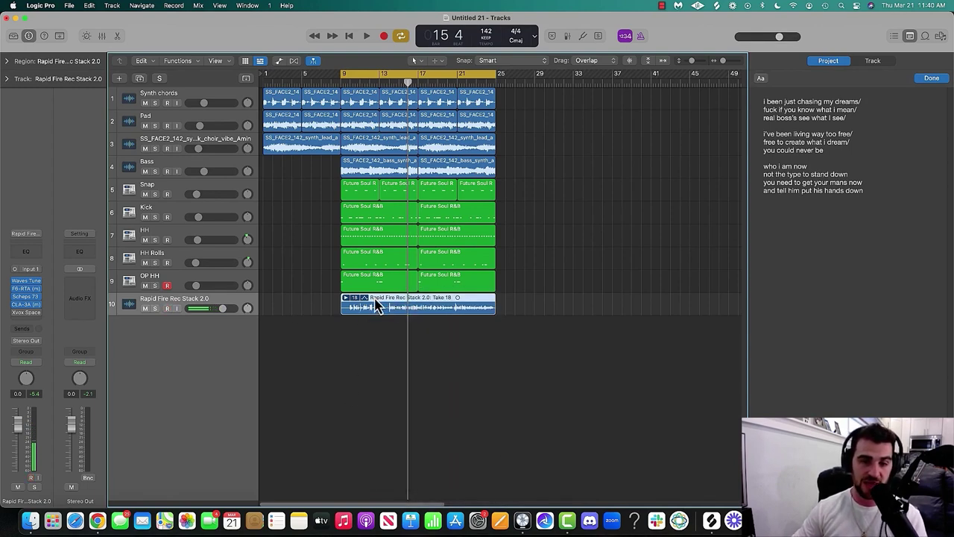
- Bounce the take region in place to a new track named 'Chorus_bip'
right_click(389, 305)
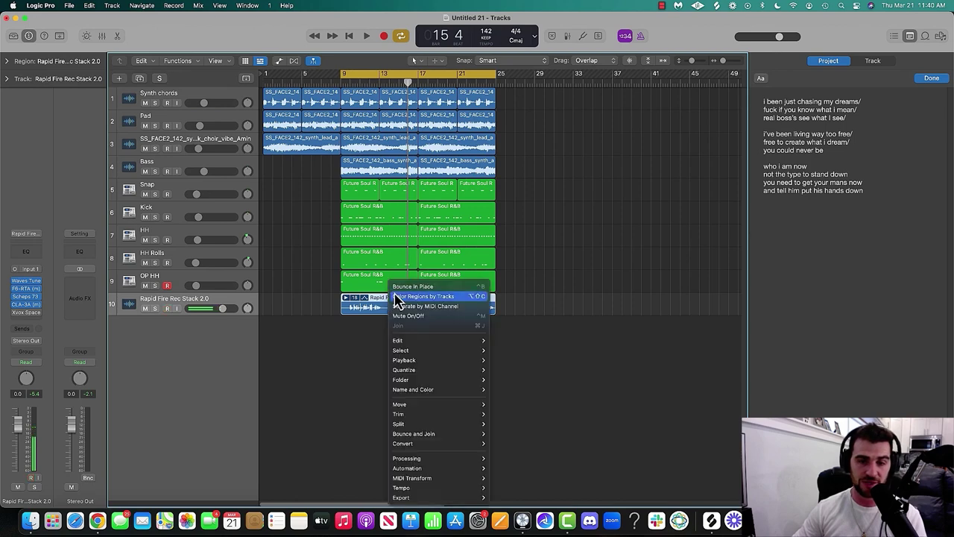
click(408, 287)
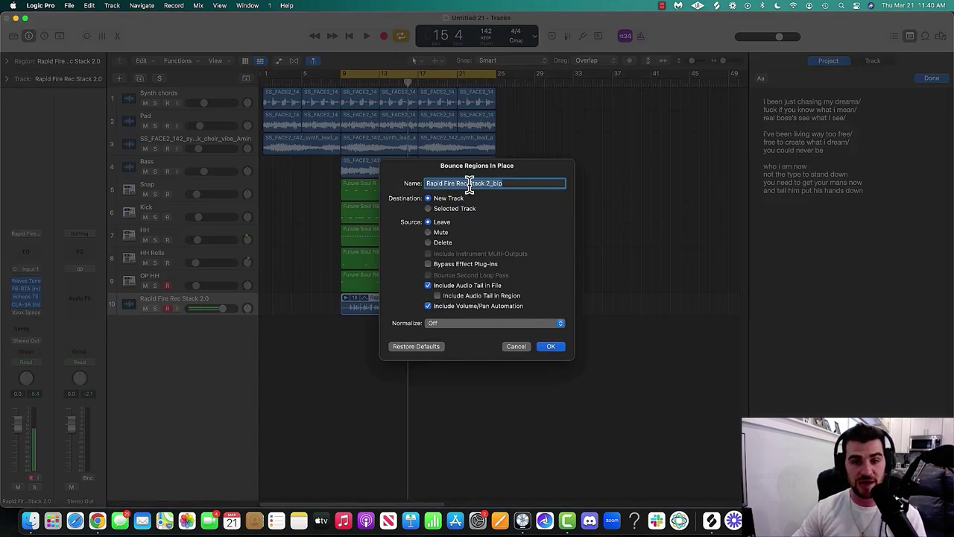
click(467, 183)
text(Chorus)
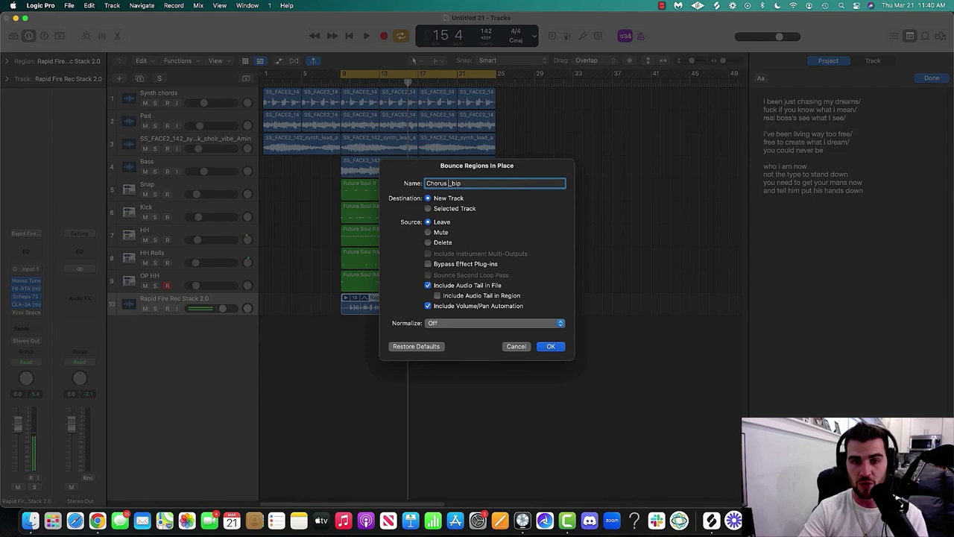
text(_bip)
key(Return)
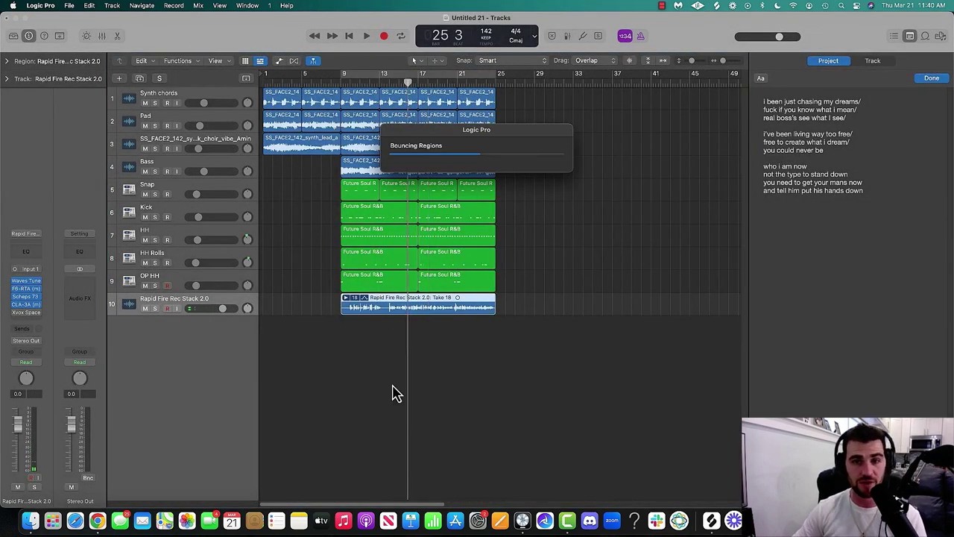
- Mute the original vocal on track 10, then check the new Chorus Lead_bip track
click(192, 308)
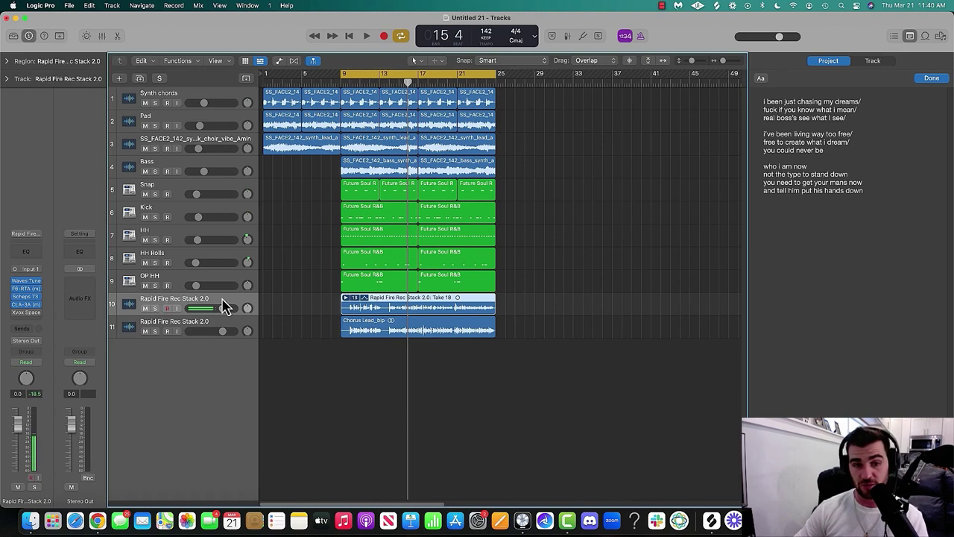
click(145, 309)
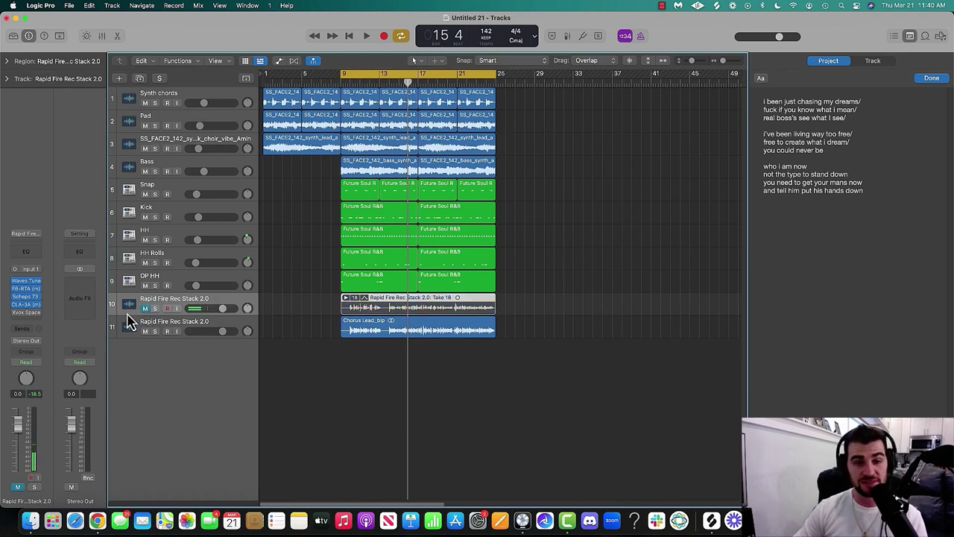
click(177, 328)
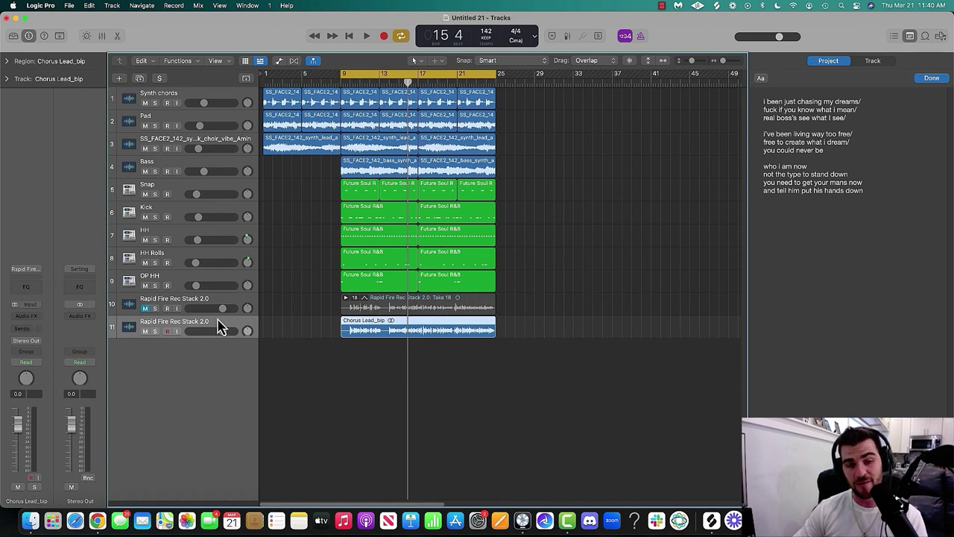
click(292, 310)
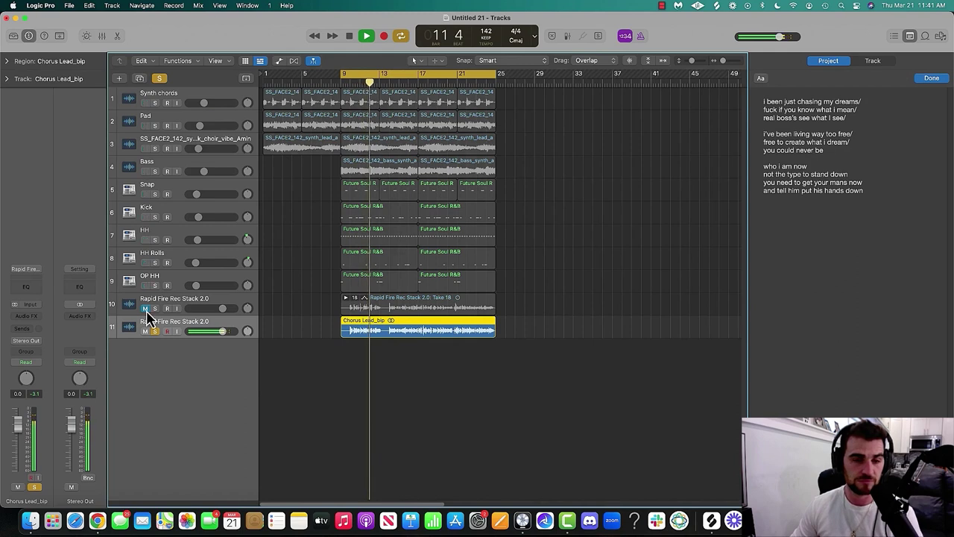
key(space)
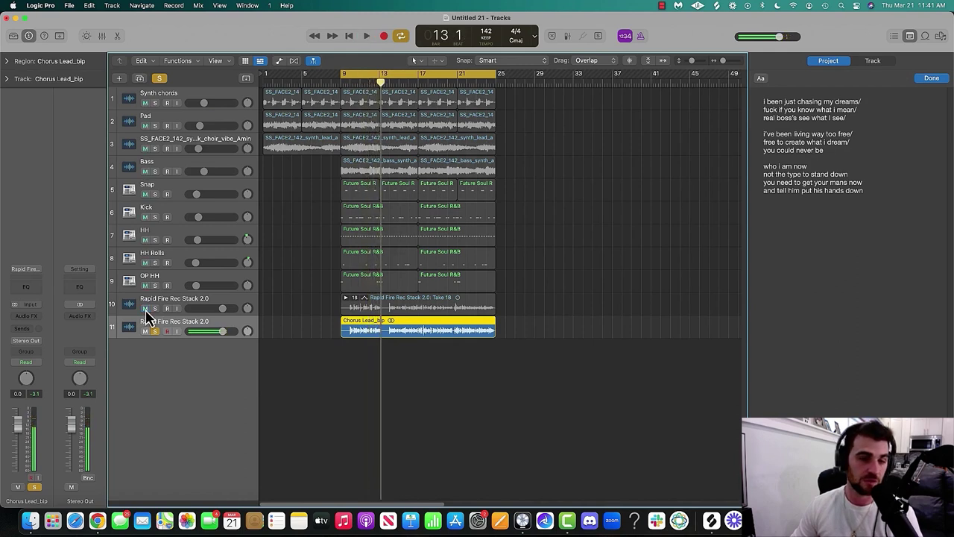
click(156, 312)
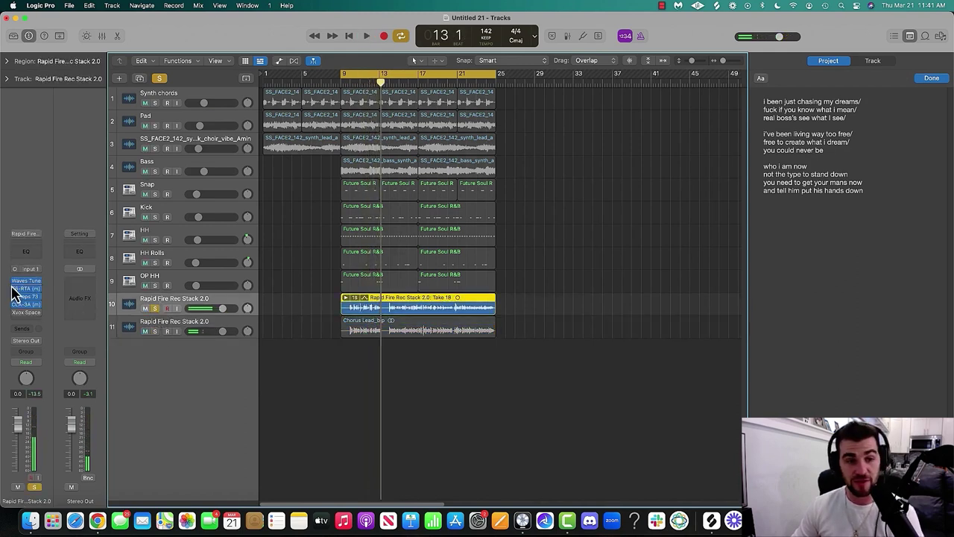
key(space)
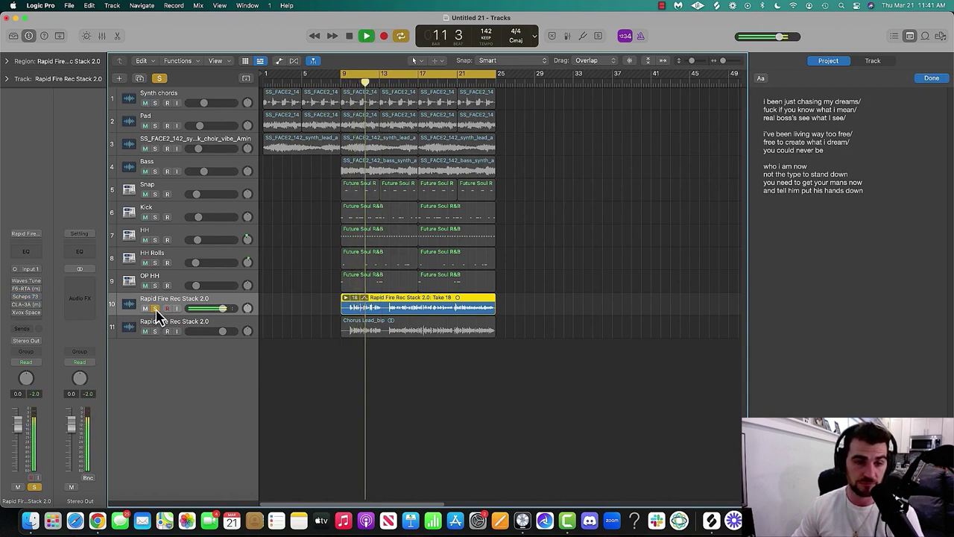
click(158, 320)
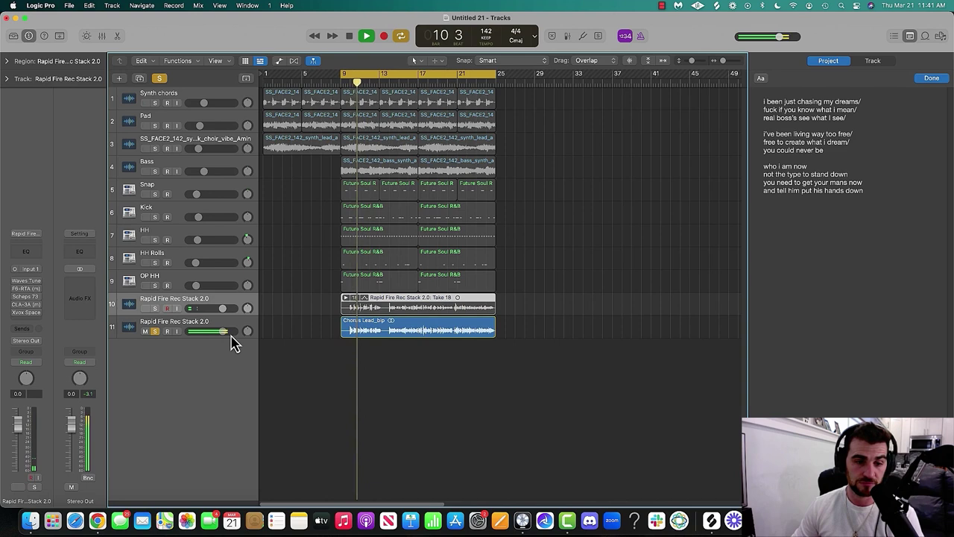